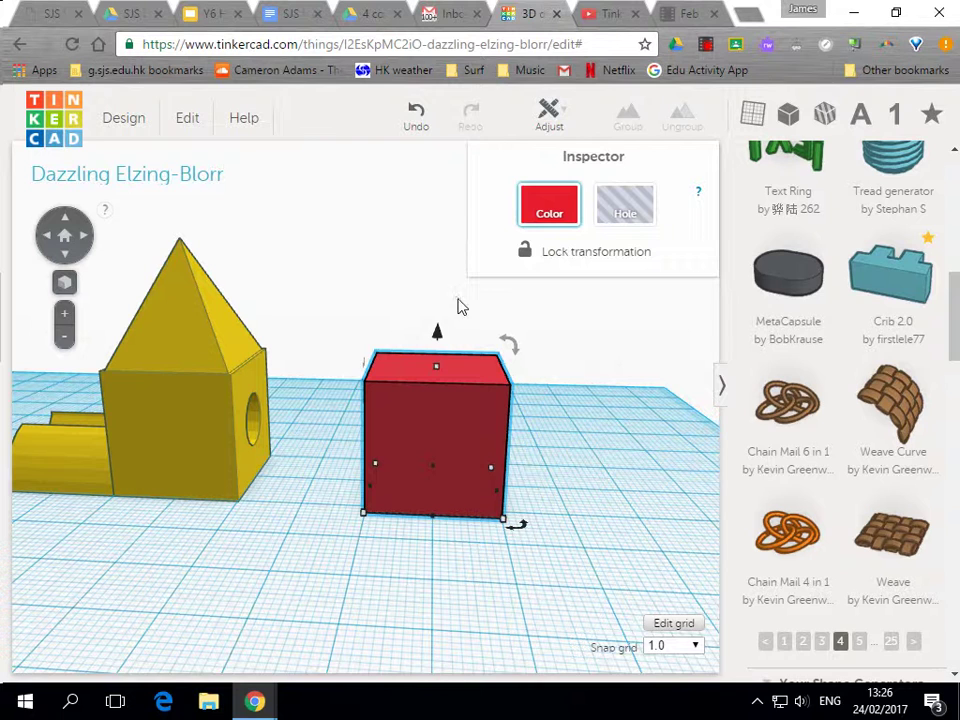
Step: Lift the red box in 4 mm increments to 8 mm above the workplane and lower it back onto the grid
{"action": "left_click_drag", "start_coordinate": [435, 330], "coordinate": [435, 306]}
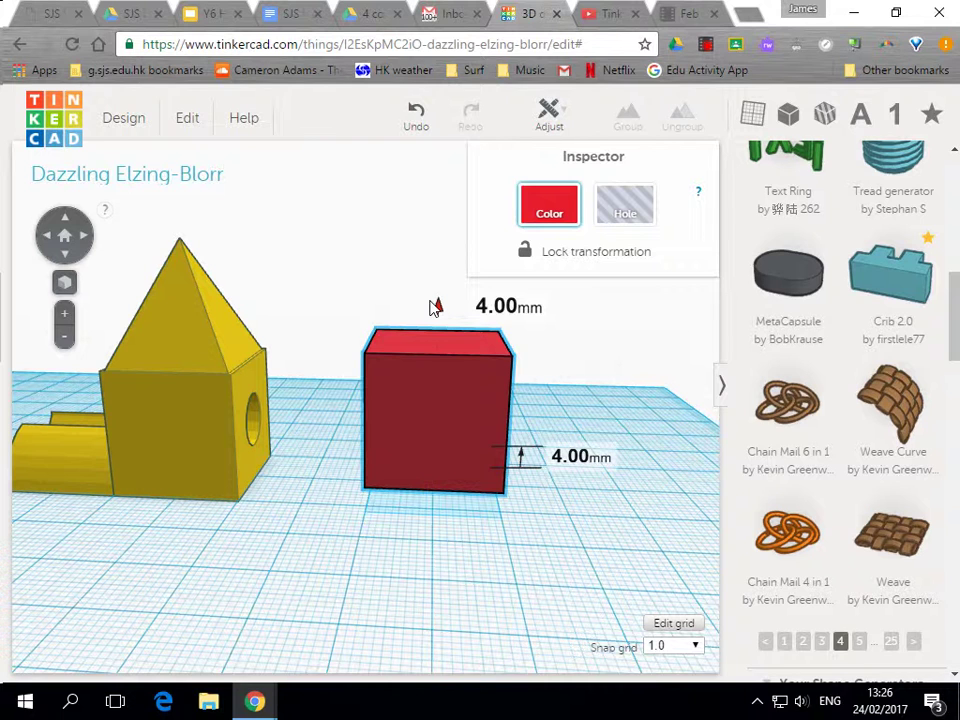
{"action": "left_click_drag", "start_coordinate": [435, 306], "coordinate": [435, 306]}
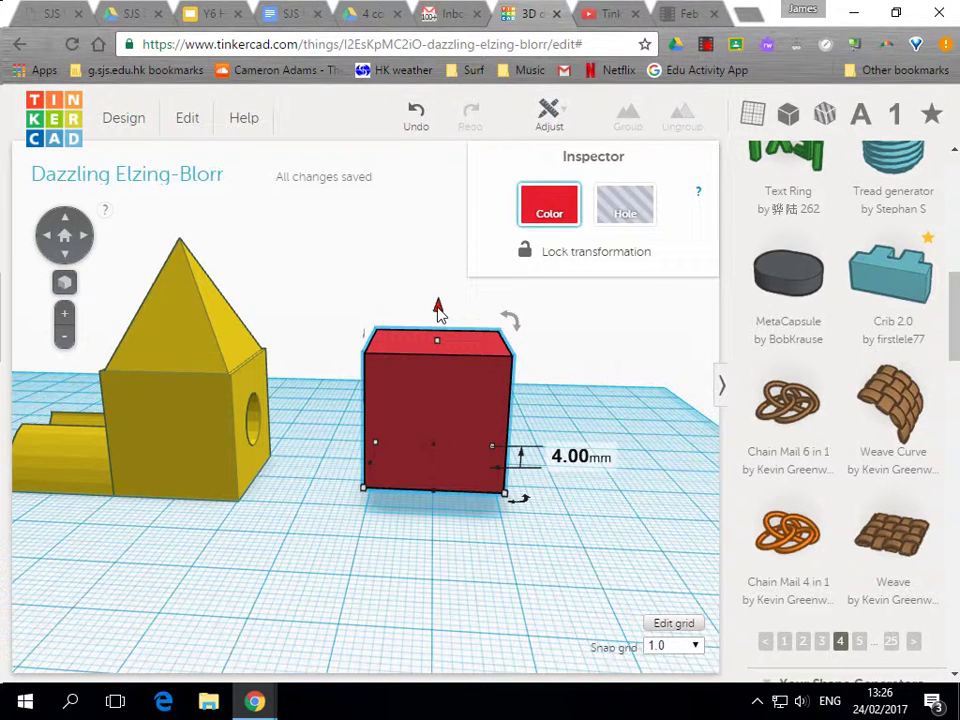
{"action": "left_click_drag", "start_coordinate": [437, 310], "coordinate": [438, 283]}
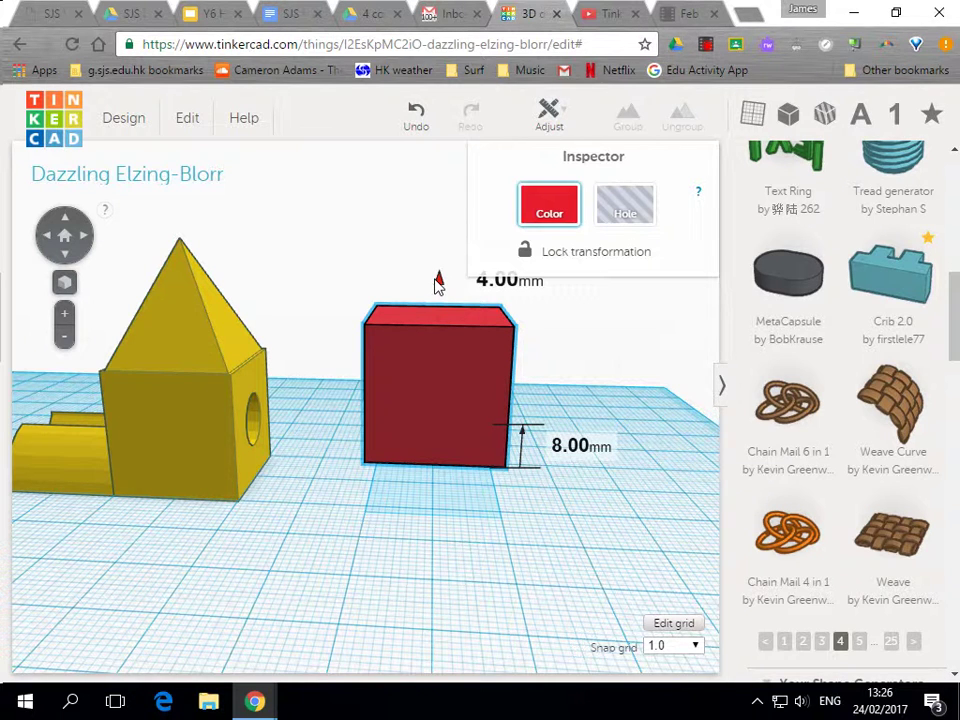
{"action": "left_click_drag", "start_coordinate": [437, 285], "coordinate": [429, 337]}
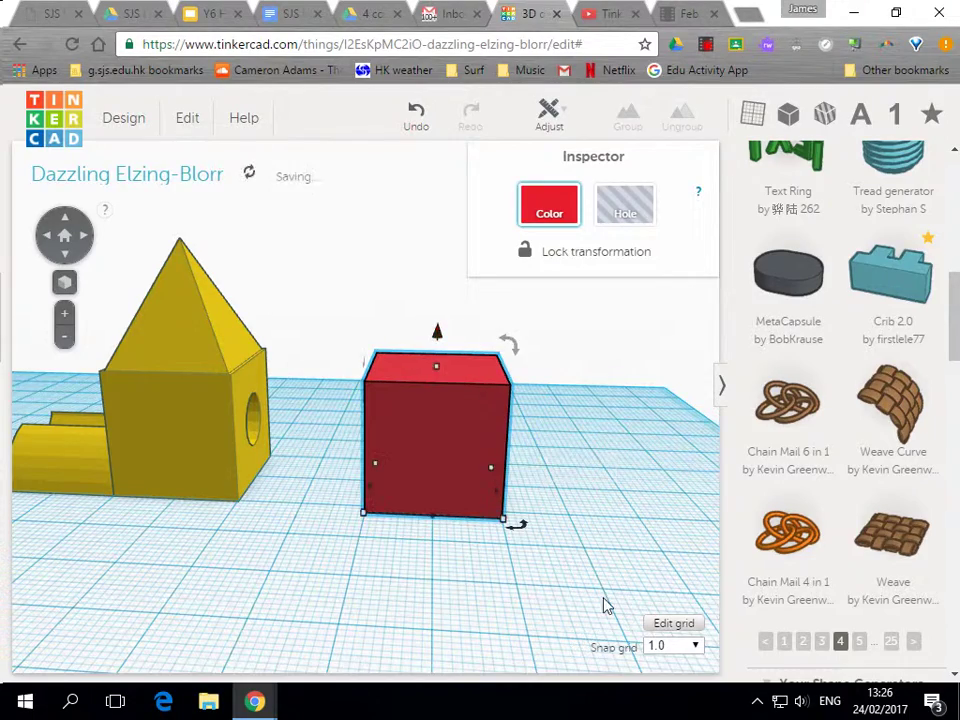
Step: Shift the red box slightly backward across the workplane
{"action": "right_click_drag", "start_coordinate": [557, 583], "coordinate": [553, 634]}
{"action": "mouse_move", "coordinate": [386, 572]}
{"action": "right_mouse_down"}
{"action": "mouse_move", "coordinate": [483, 594]}
{"action": "mouse_move", "coordinate": [452, 611]}
{"action": "right_mouse_up"}
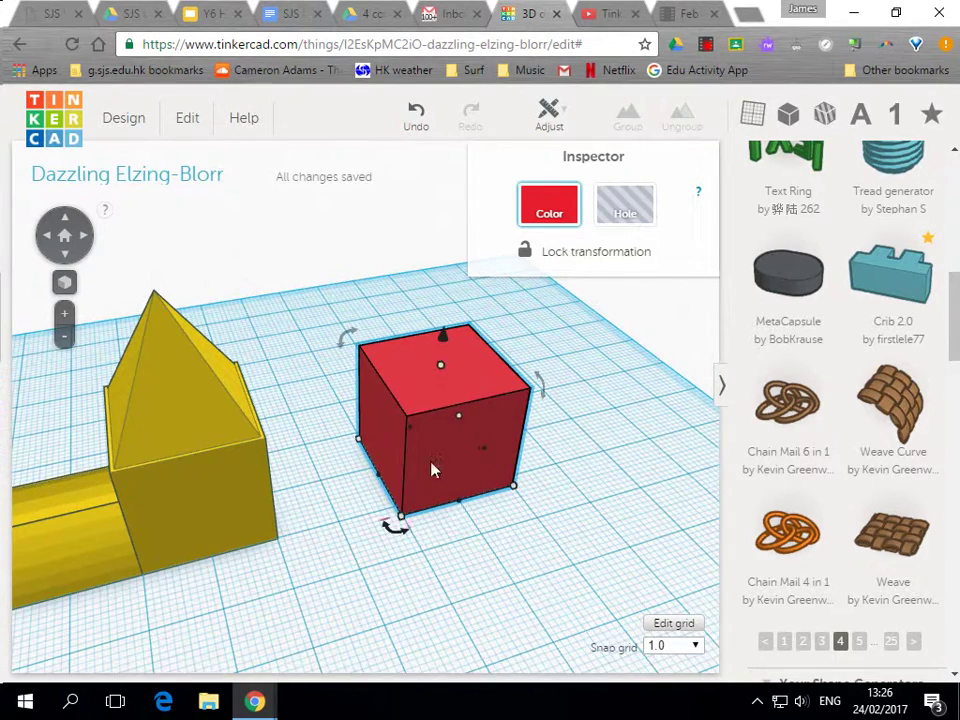
{"action": "left_click_drag", "start_coordinate": [433, 467], "coordinate": [430, 452]}
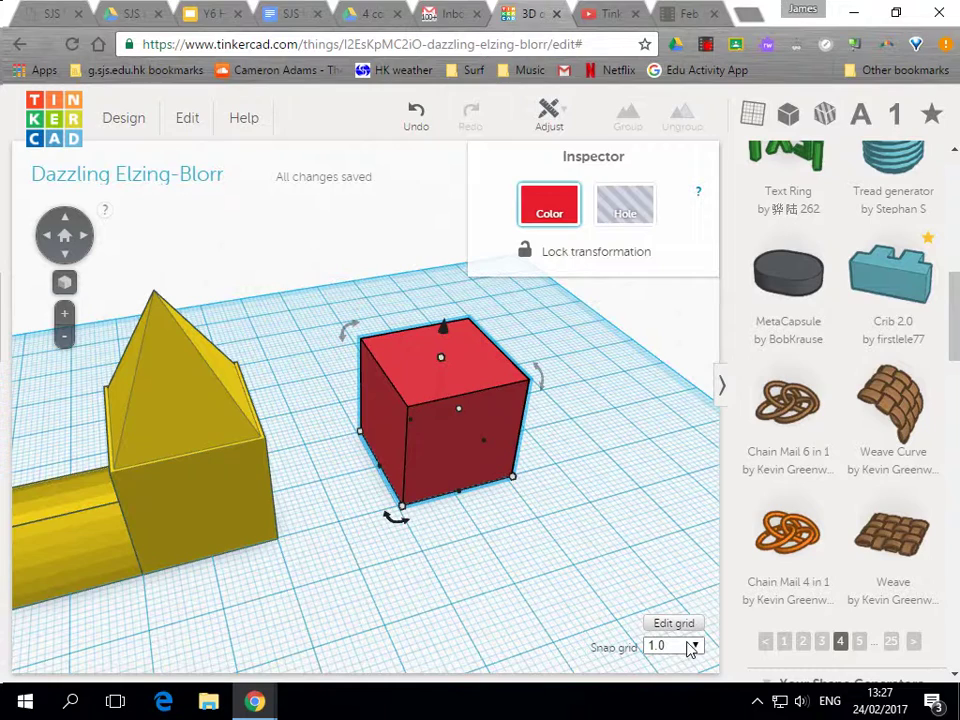
Step: Check the snap grid options, keeping 1.0, and the grid properties' unit options, keeping Millimeters, without updating the grid
{"action": "left_click", "coordinate": [696, 647]}
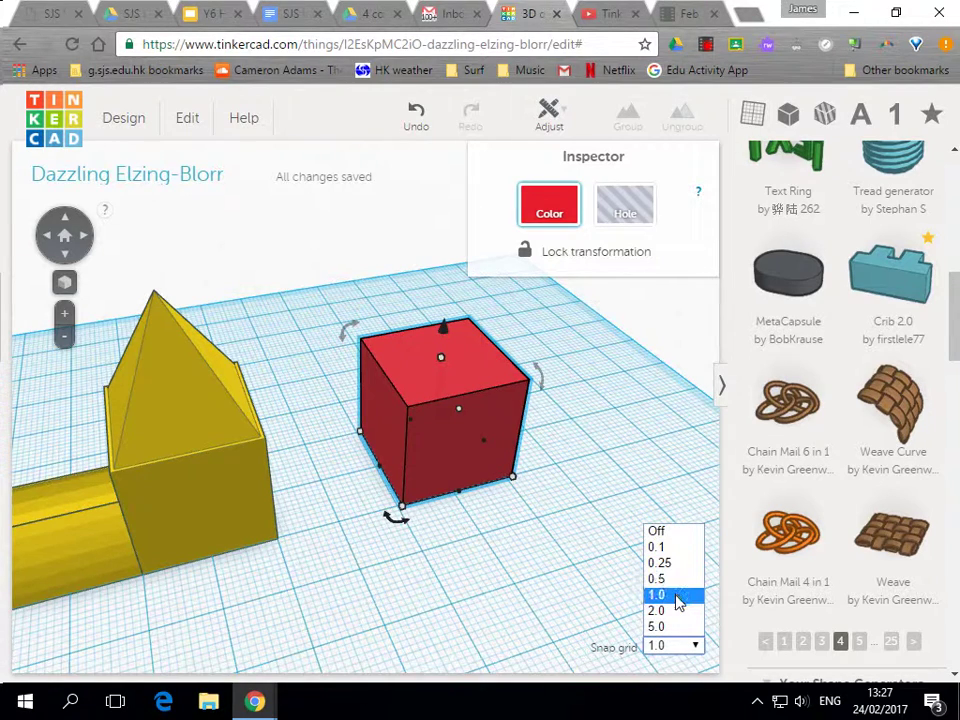
{"action": "left_click", "coordinate": [676, 597]}
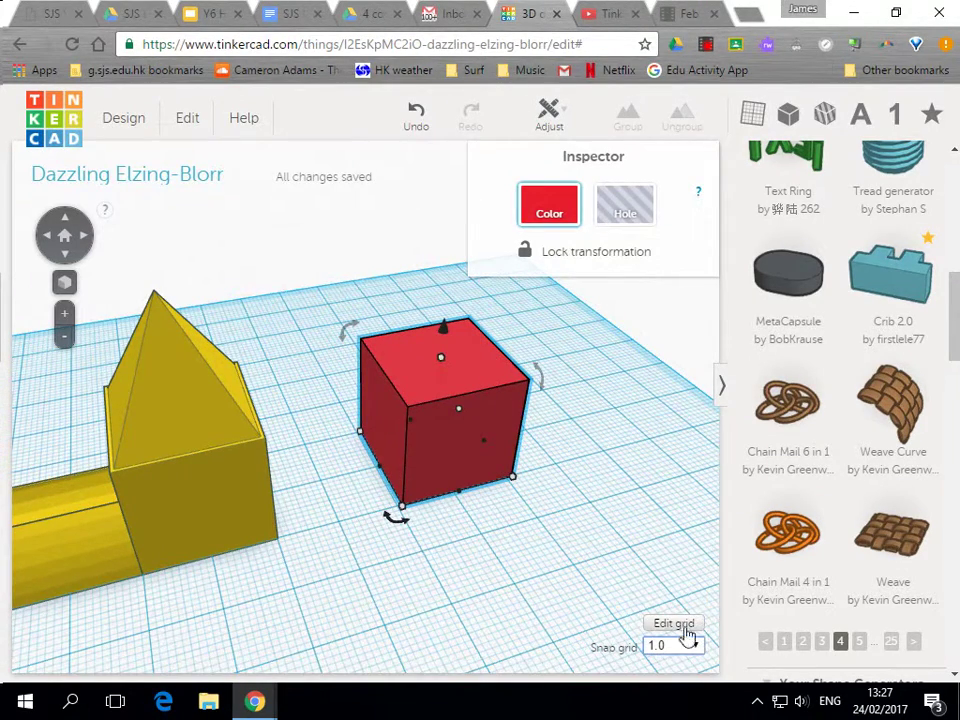
{"action": "left_click", "coordinate": [672, 625]}
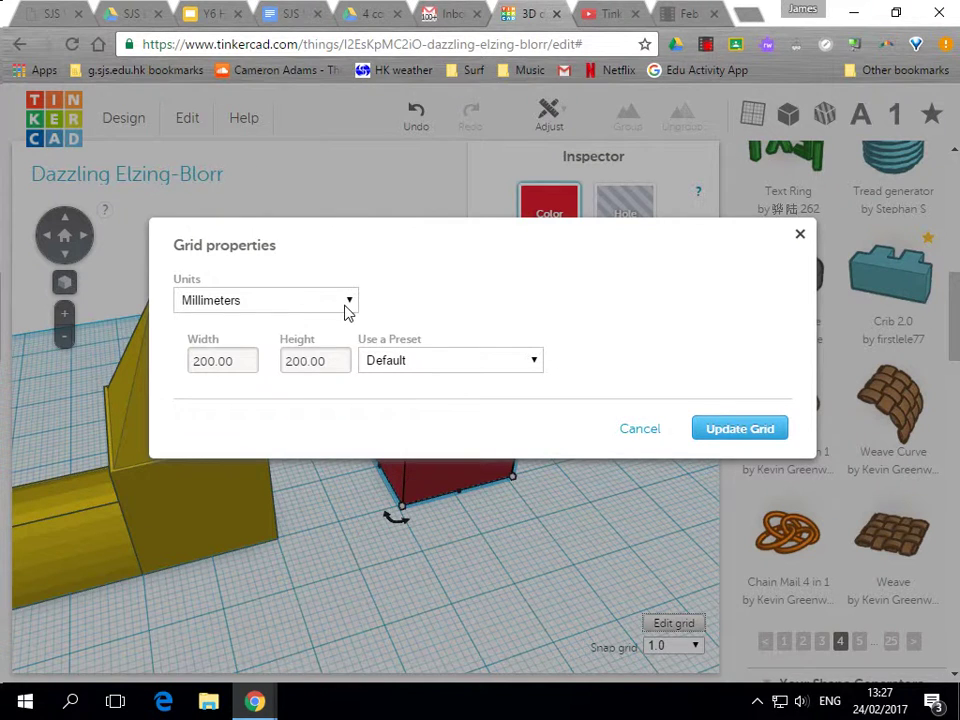
{"action": "left_click", "coordinate": [345, 307]}
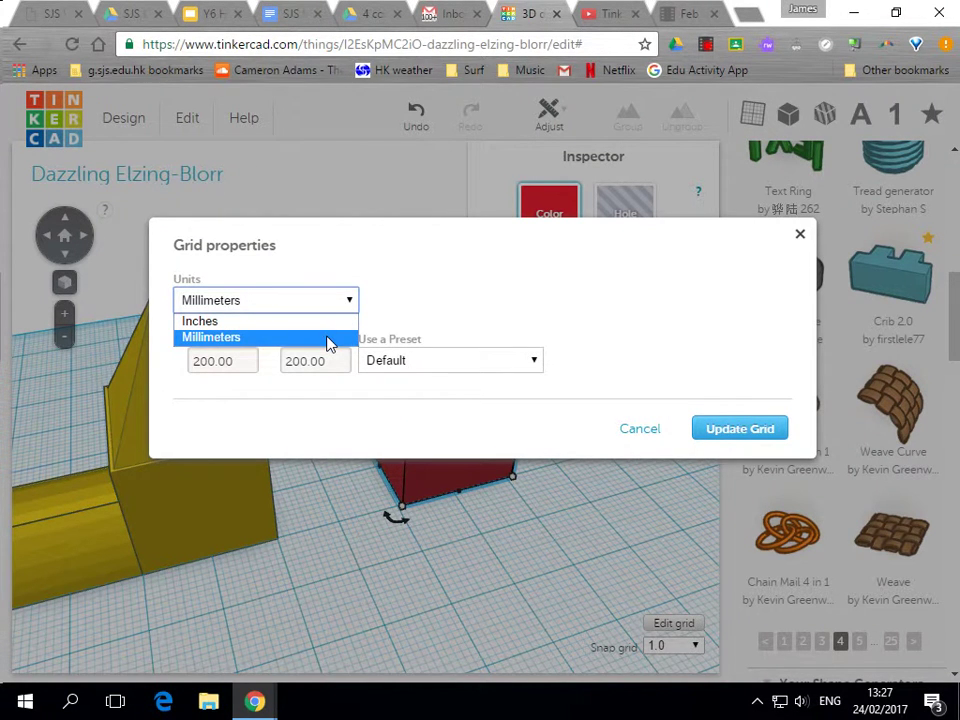
{"action": "left_click", "coordinate": [328, 342]}
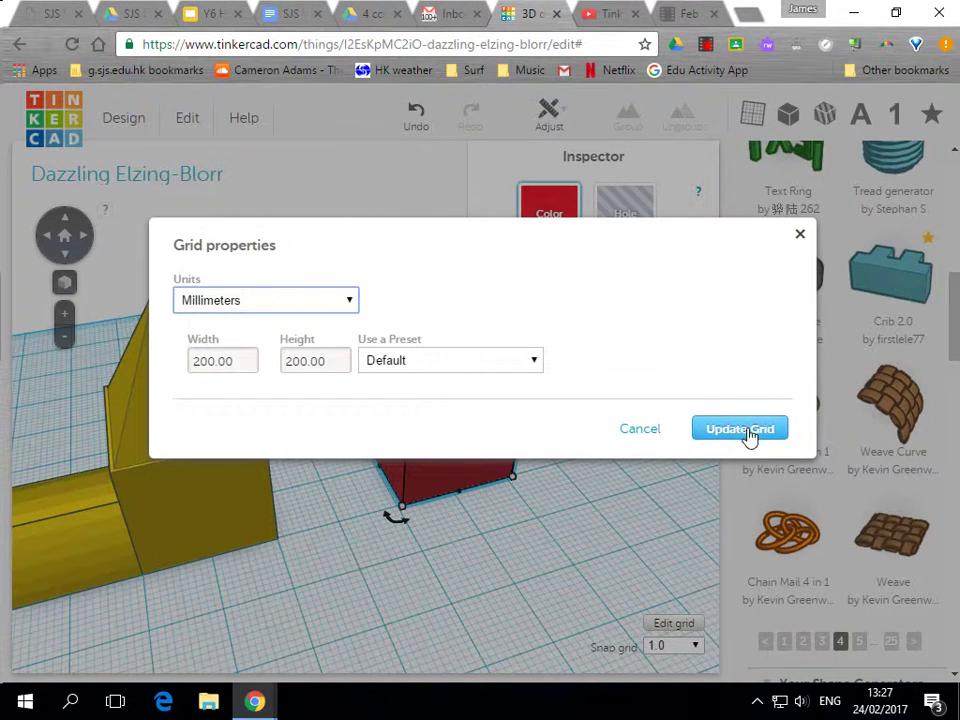
{"action": "left_click", "coordinate": [801, 234]}
Step: Reposition the red box in the open area of the workplane beside the yellow house using the 1.0 snap grid
{"action": "mouse_move", "coordinate": [435, 471]}
{"action": "left_mouse_down"}
{"action": "mouse_move", "coordinate": [415, 475]}
{"action": "mouse_move", "coordinate": [425, 470]}
{"action": "mouse_move", "coordinate": [426, 482]}
{"action": "mouse_move", "coordinate": [430, 472]}
{"action": "left_mouse_up"}
{"action": "scroll", "coordinate": [505, 562], "scroll_direction": "up", "scroll_amount": 5}
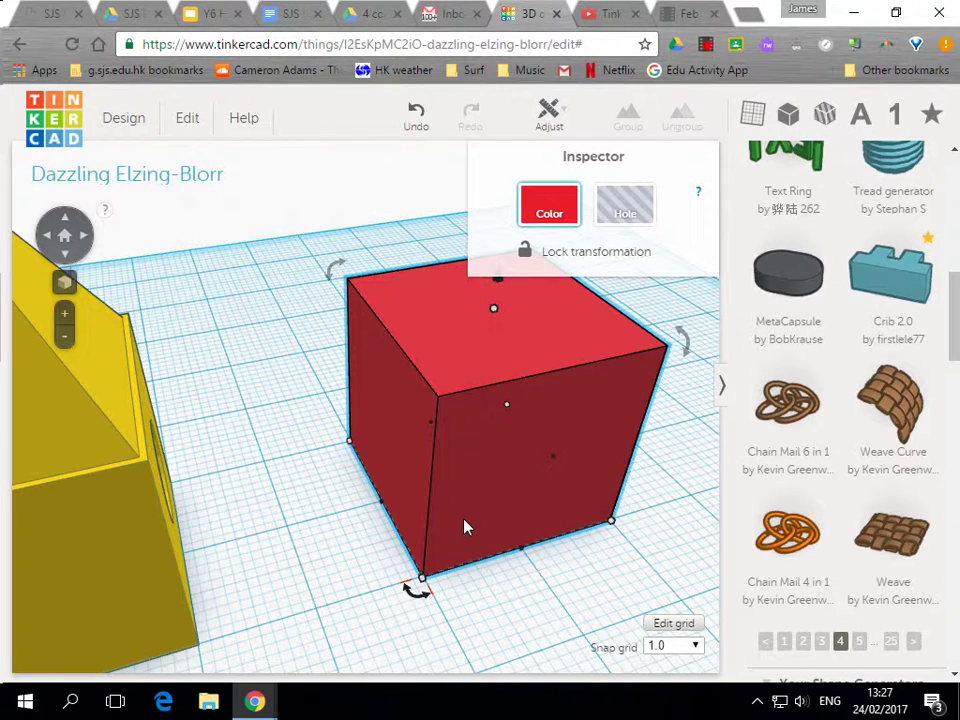
{"action": "left_click", "coordinate": [464, 520]}
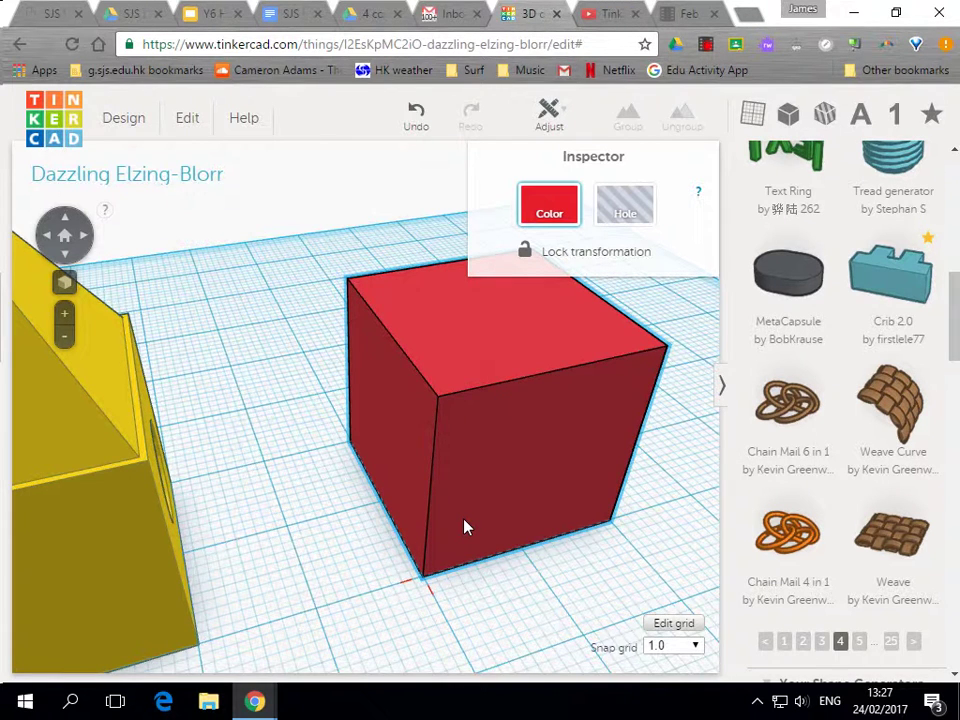
{"action": "left_click_drag", "start_coordinate": [464, 527], "coordinate": [508, 434]}
{"action": "right_click_drag", "start_coordinate": [570, 510], "coordinate": [431, 553]}
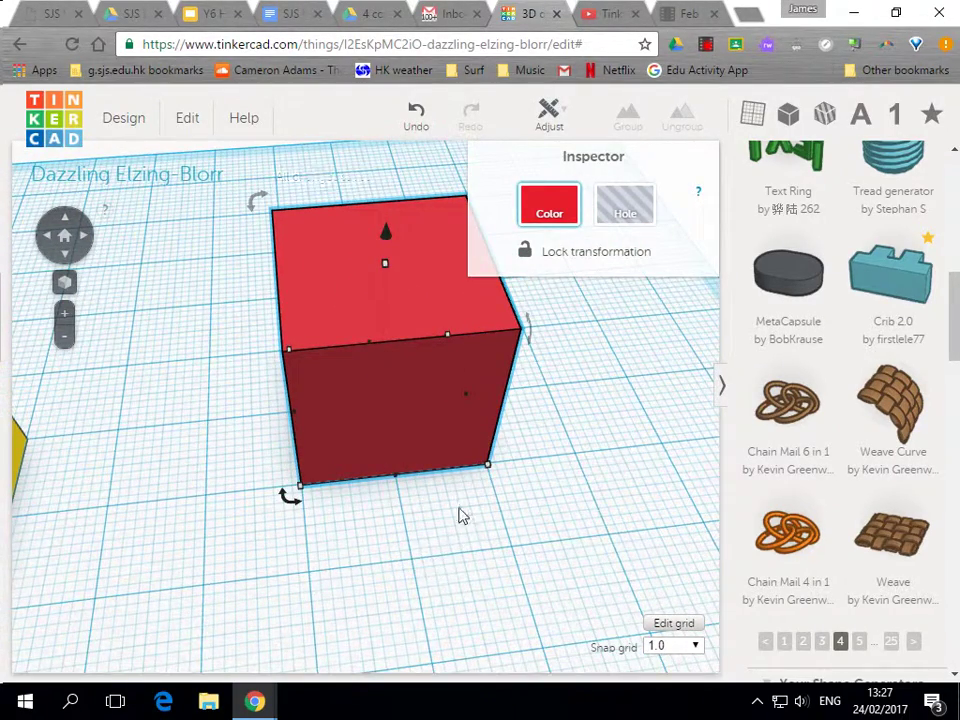
{"action": "left_click_drag", "start_coordinate": [458, 456], "coordinate": [484, 540]}
{"action": "right_click_drag", "start_coordinate": [473, 591], "coordinate": [656, 555]}
{"action": "right_click_drag", "start_coordinate": [88, 486], "coordinate": [281, 476]}
{"action": "right_click_drag", "start_coordinate": [555, 528], "coordinate": [174, 542]}
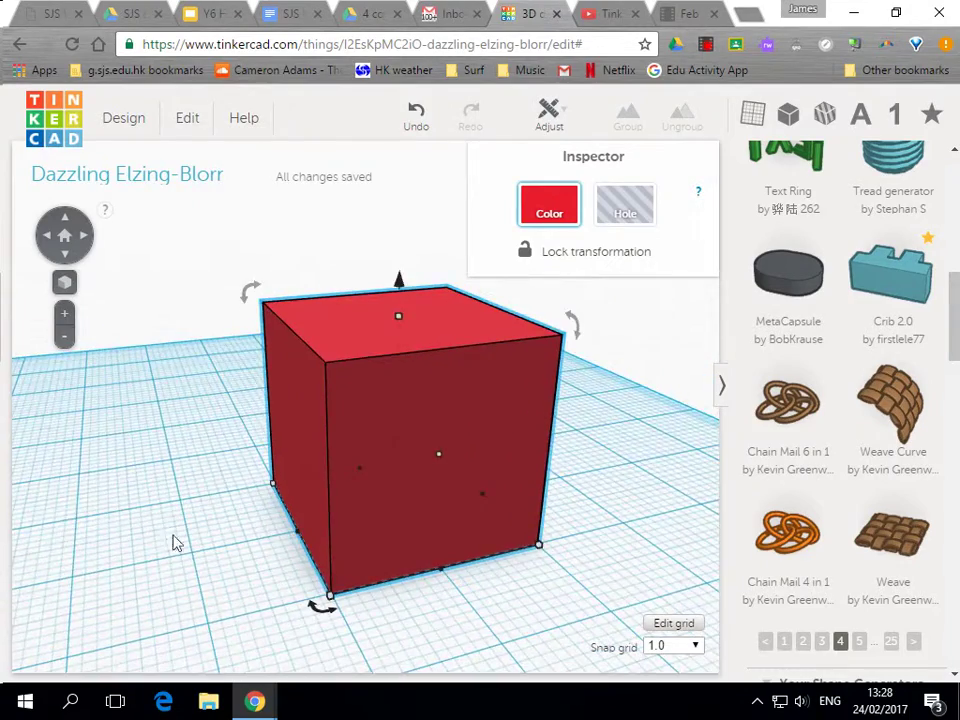
{"action": "scroll", "coordinate": [200, 543], "scroll_direction": "down", "scroll_amount": 2}
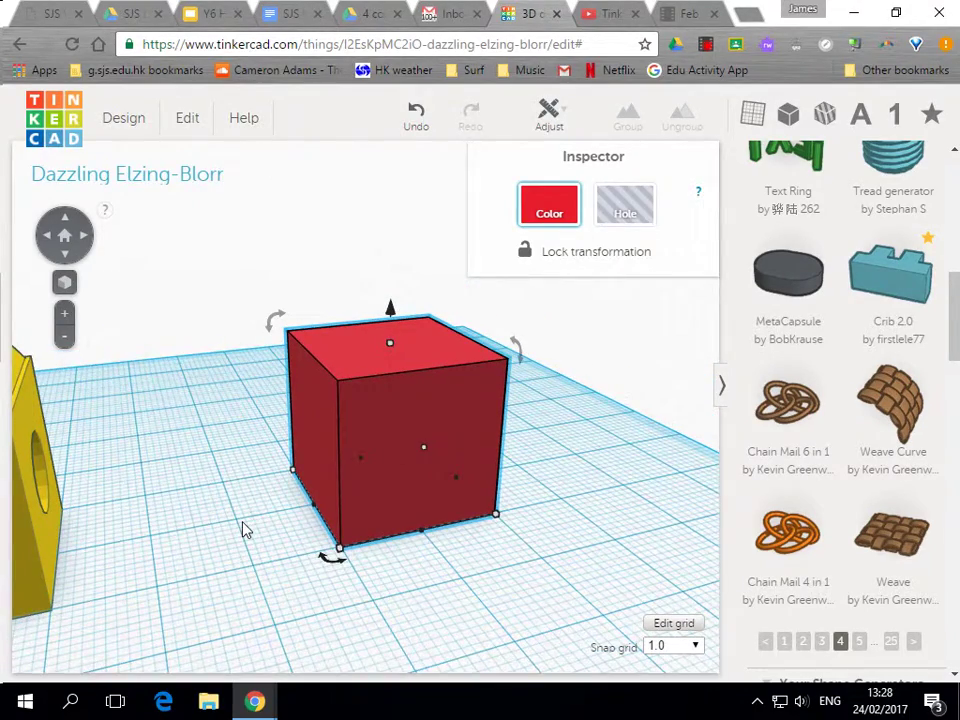
{"action": "right_click_drag", "start_coordinate": [306, 589], "coordinate": [234, 574]}
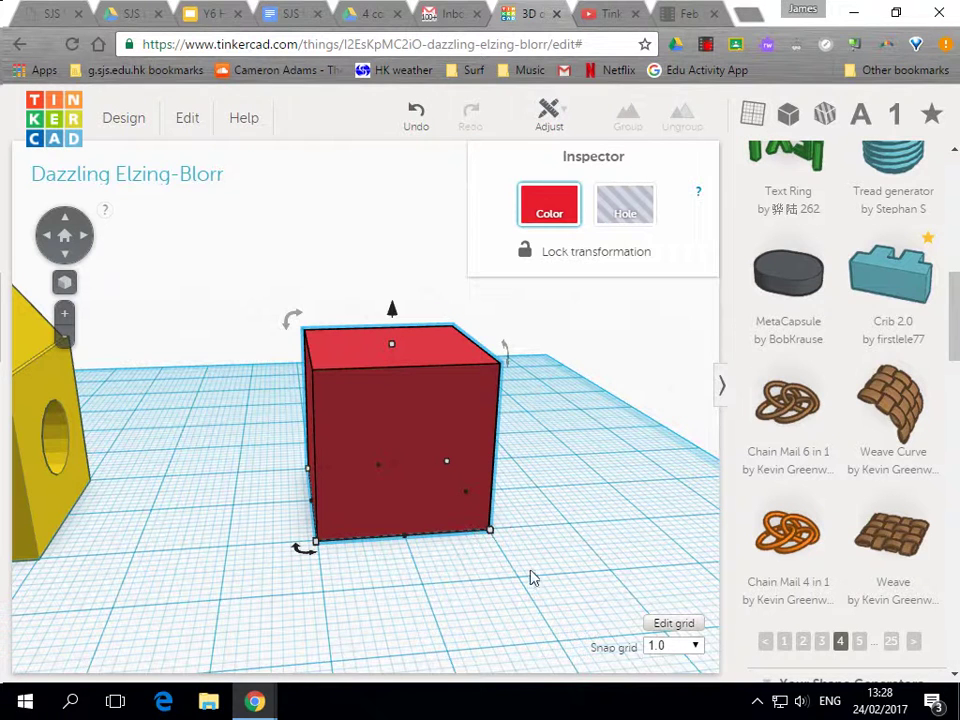
Step: Set the snap grid to 5.0 and move the red box against the side of the yellow house
{"action": "left_click", "coordinate": [695, 646]}
{"action": "left_click", "coordinate": [682, 627]}
{"action": "left_click_drag", "start_coordinate": [416, 502], "coordinate": [156, 507]}
{"action": "right_click_drag", "start_coordinate": [135, 545], "coordinate": [180, 611]}
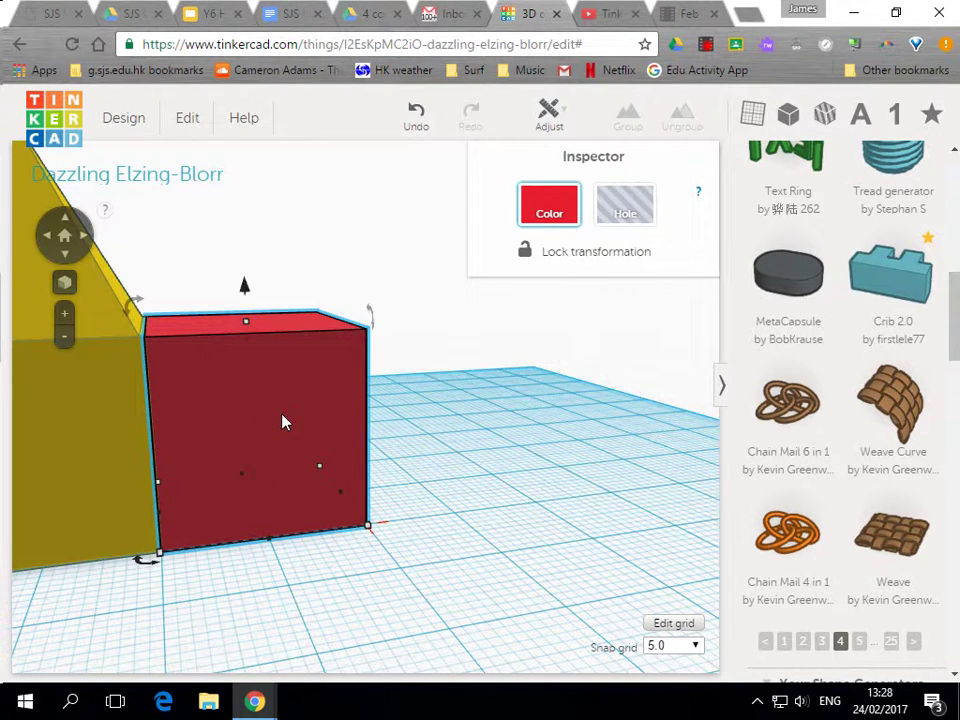
{"action": "mouse_move", "coordinate": [281, 439]}
{"action": "left_mouse_down"}
{"action": "mouse_move", "coordinate": [240, 440]}
{"action": "mouse_move", "coordinate": [272, 443]}
{"action": "left_mouse_up"}
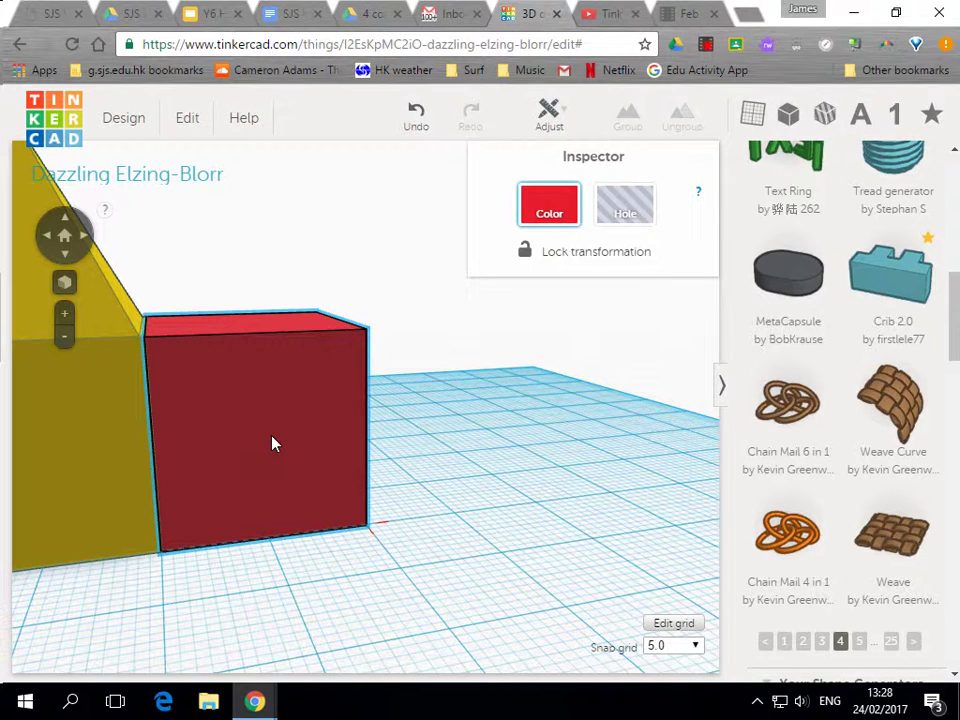
{"action": "mouse_move", "coordinate": [272, 444]}
{"action": "left_mouse_down"}
{"action": "mouse_move", "coordinate": [236, 450]}
{"action": "mouse_move", "coordinate": [236, 433]}
{"action": "mouse_move", "coordinate": [295, 437]}
{"action": "mouse_move", "coordinate": [279, 439]}
{"action": "left_mouse_up"}
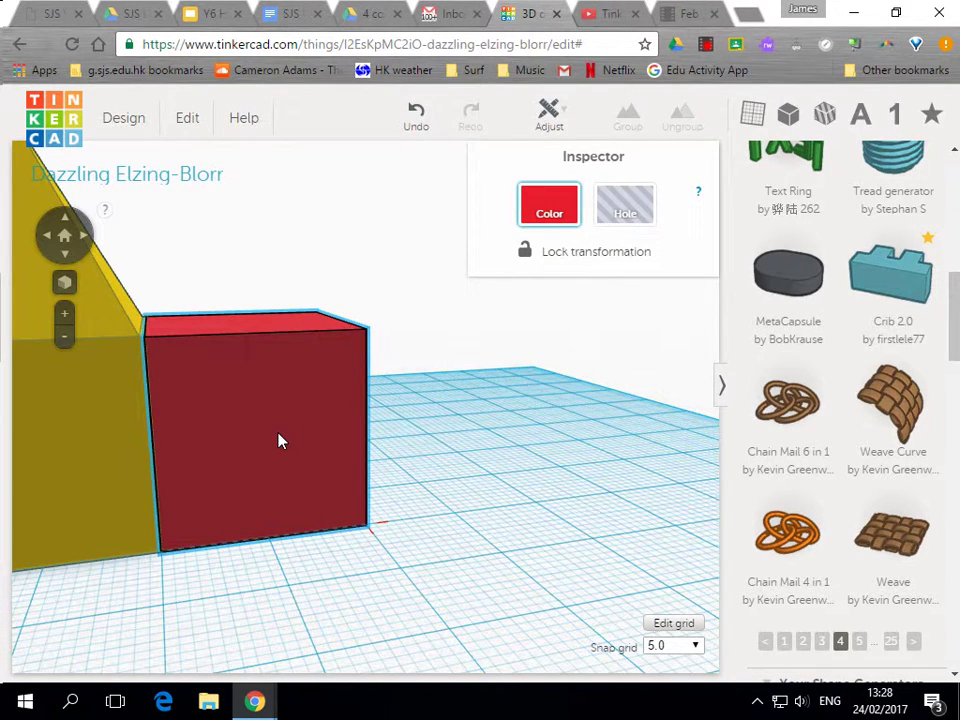
Step: Set the snap grid to 1.0 and move the red box 1 mm into the yellow house
{"action": "left_click", "coordinate": [673, 646]}
{"action": "left_click", "coordinate": [660, 594]}
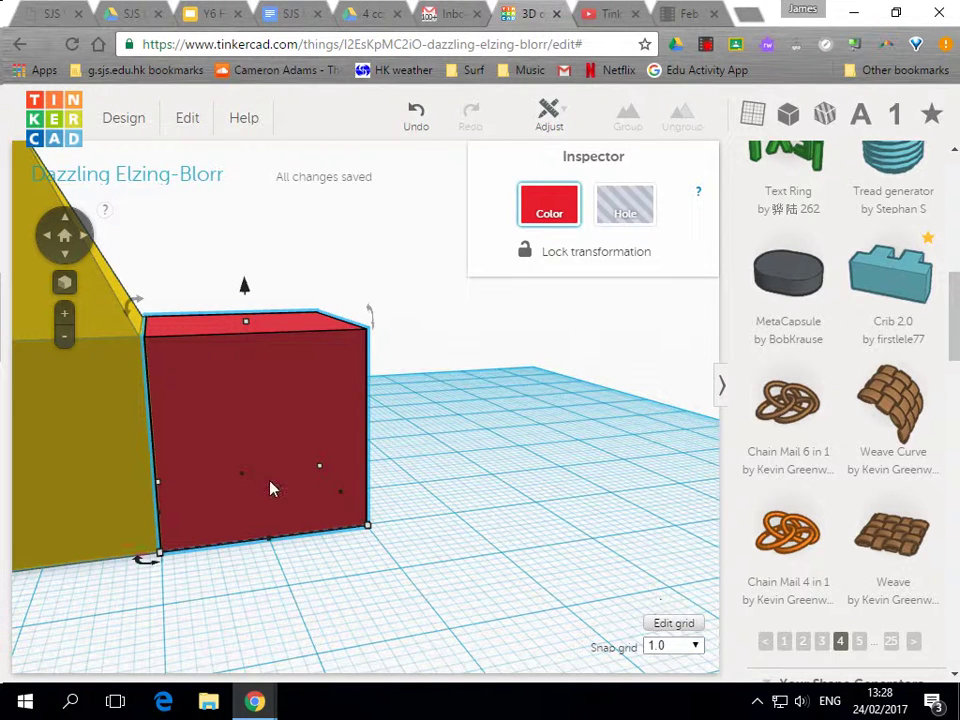
{"action": "left_click_drag", "start_coordinate": [279, 497], "coordinate": [272, 495]}
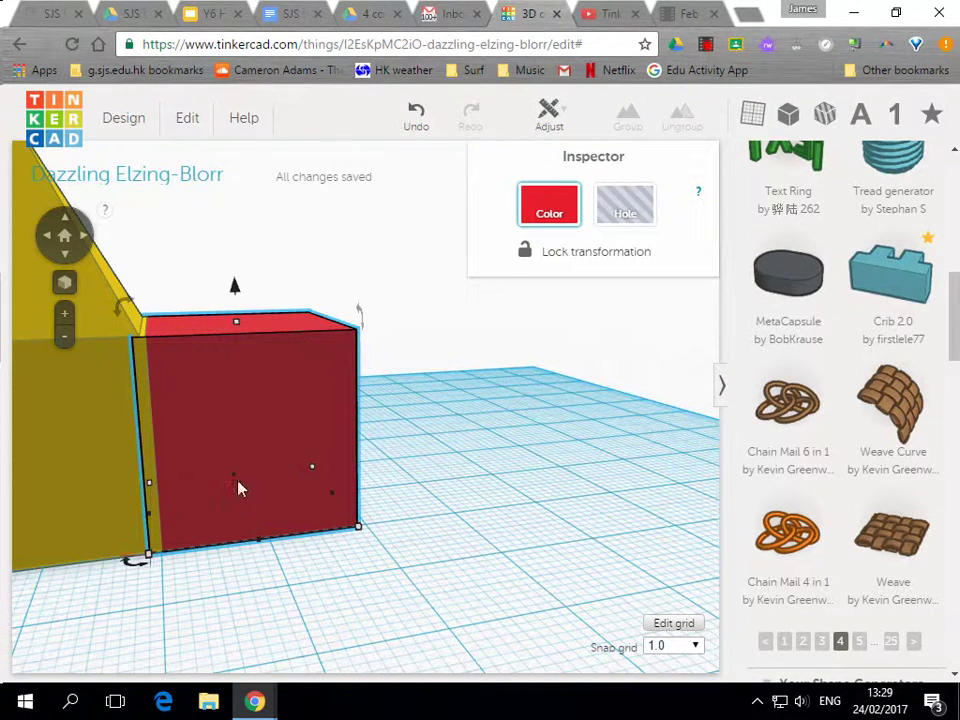
Step: Set the snap grid to 0.5 and move the red box back out in 0.5 mm increments until flush with the yellow house
{"action": "left_click", "coordinate": [692, 646]}
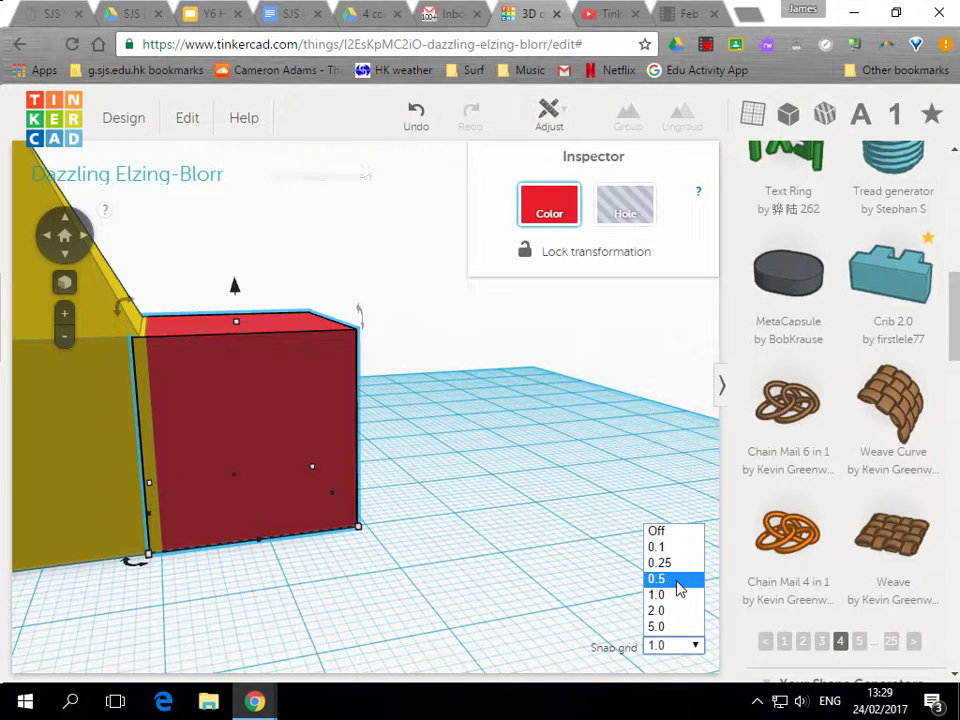
{"action": "left_click", "coordinate": [660, 579]}
{"action": "left_click_drag", "start_coordinate": [222, 501], "coordinate": [229, 509]}
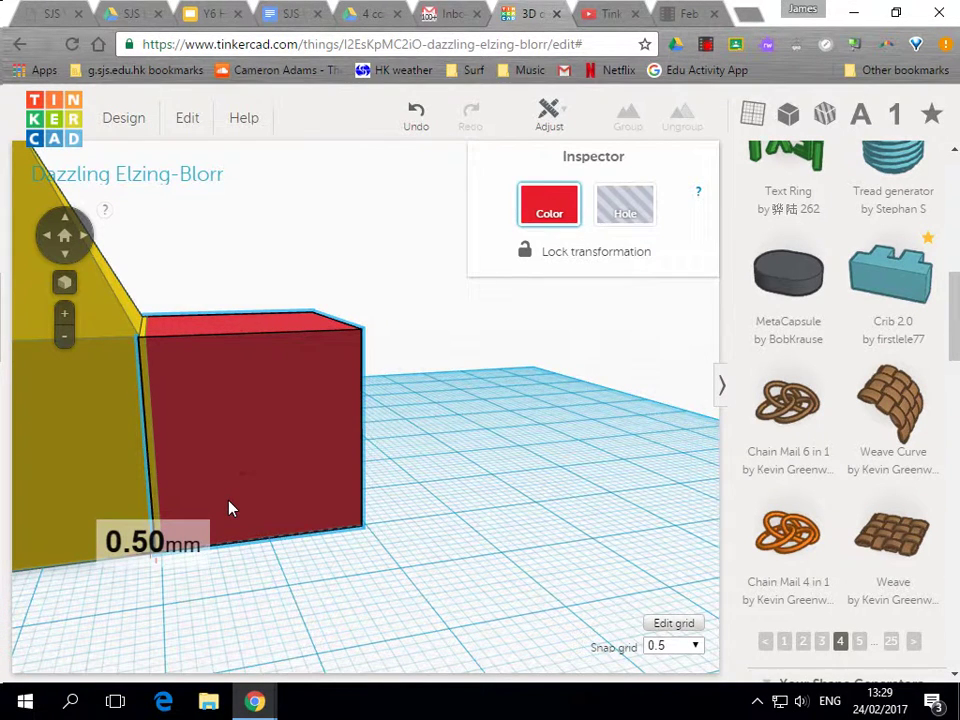
{"action": "left_click_drag", "start_coordinate": [229, 509], "coordinate": [240, 508]}
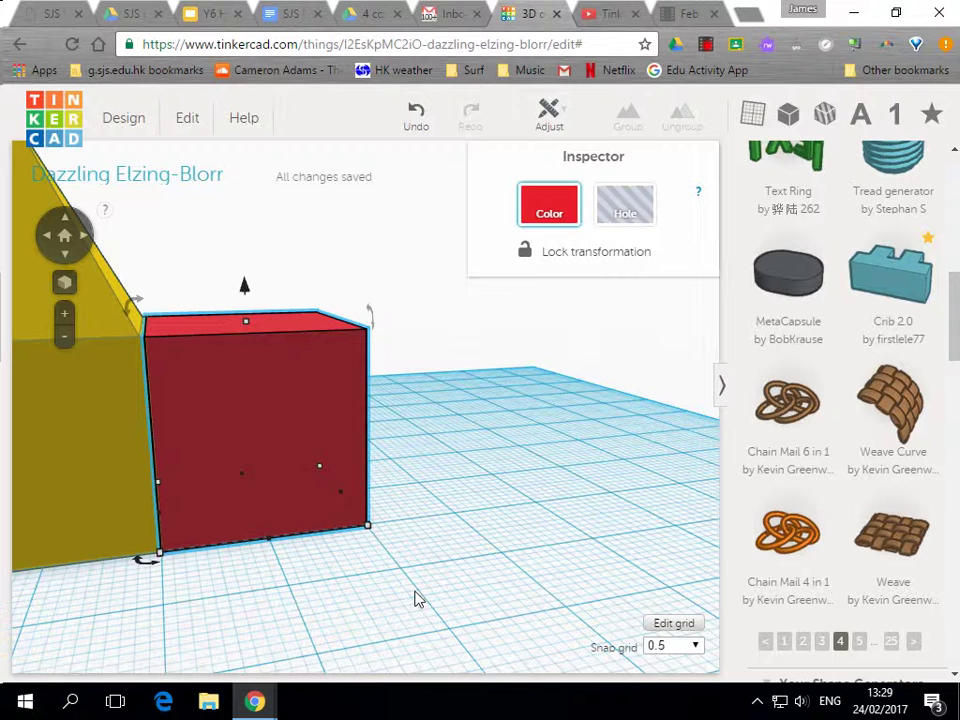
Step: Set the snap grid to 1.0
{"action": "left_click", "coordinate": [680, 648]}
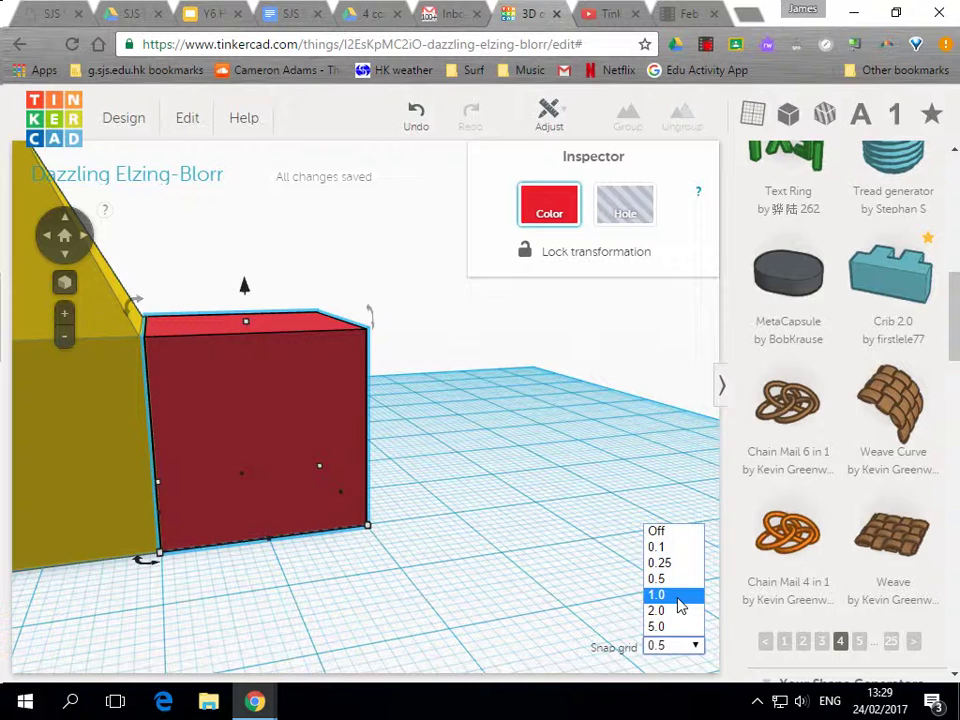
{"action": "left_click", "coordinate": [680, 603]}
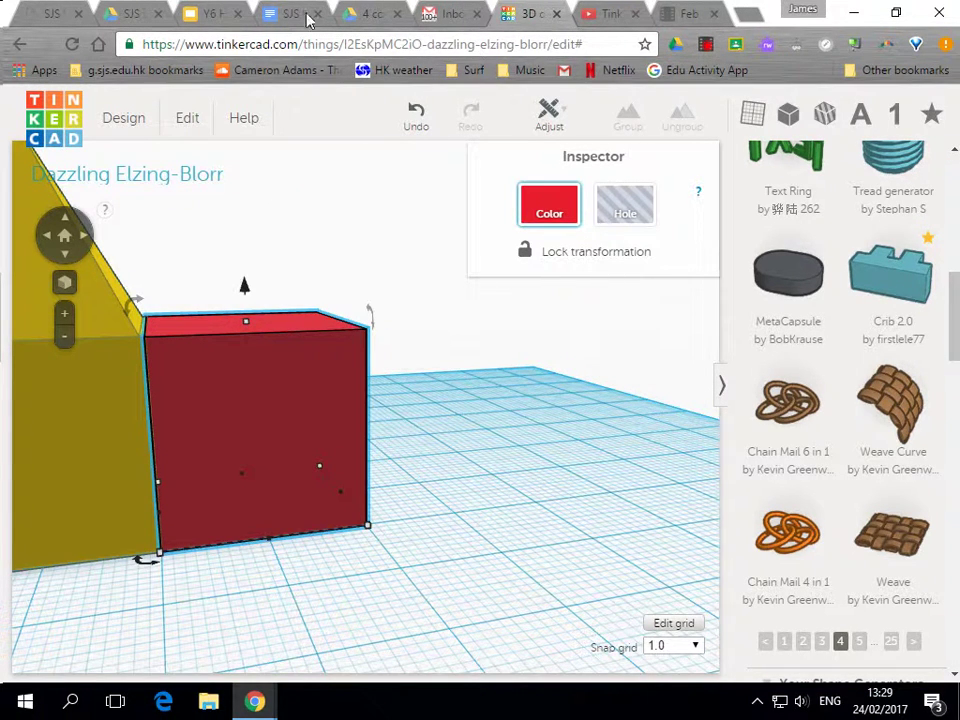
{"action": "left_click", "coordinate": [705, 46]}
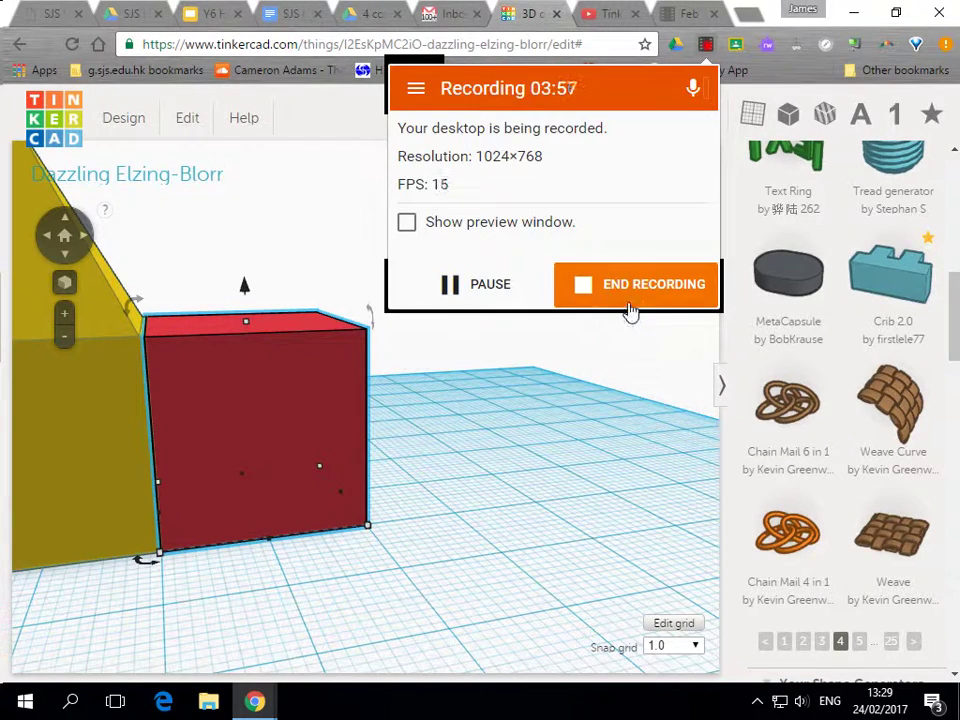